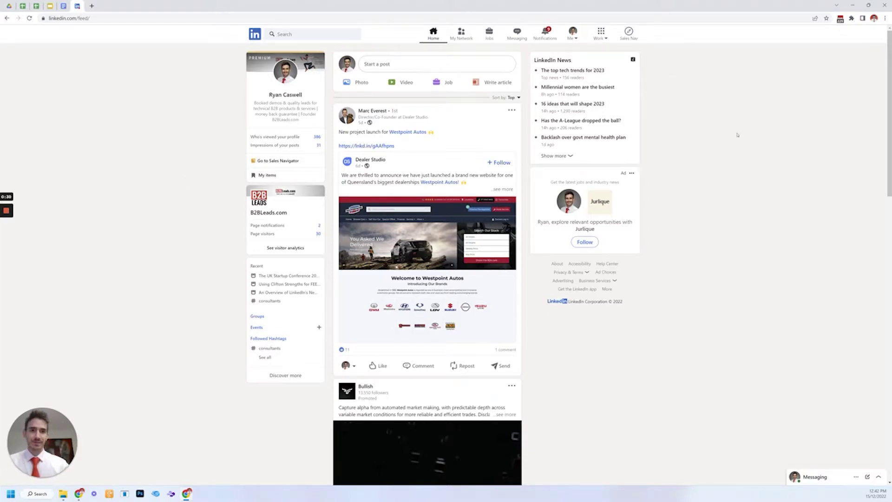
- Go from the Work products menu to Create a Company Page
{"action": "left_click", "coordinate": [601, 34]}
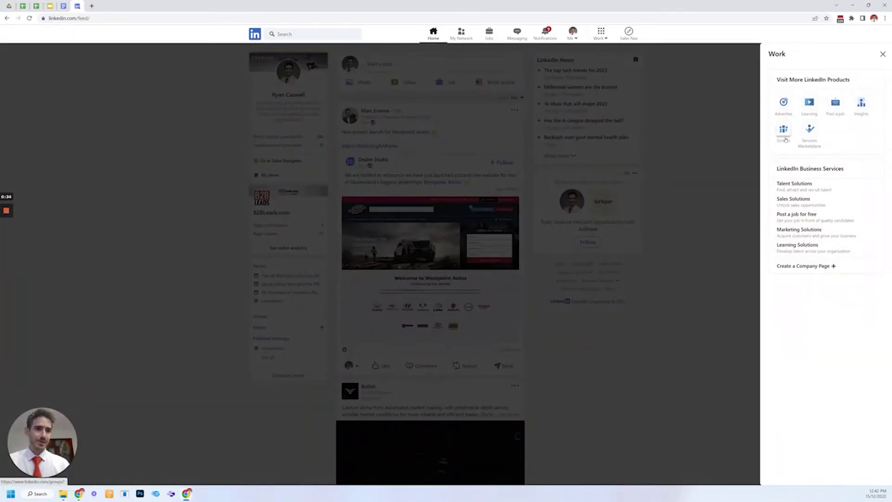
{"action": "left_click", "coordinate": [602, 37]}
{"action": "left_click", "coordinate": [605, 41]}
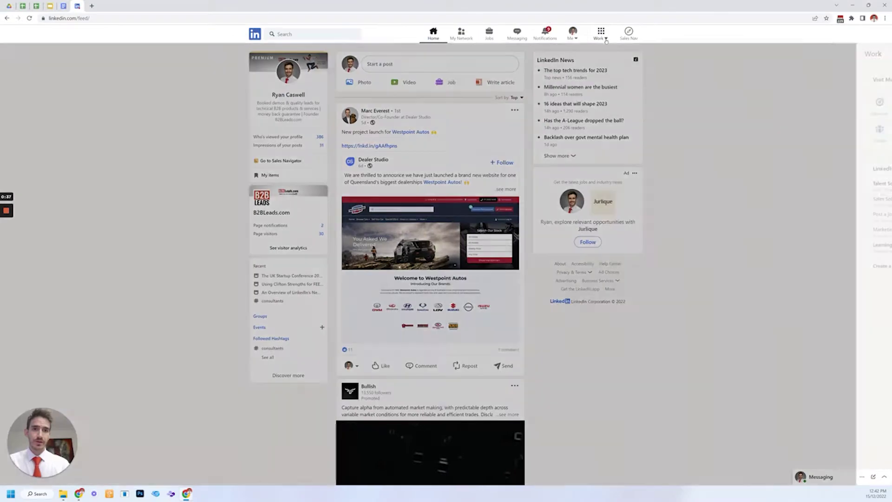
- Pick the Company tile on the Create a LinkedIn Page screen
{"action": "left_click", "coordinate": [726, 265]}
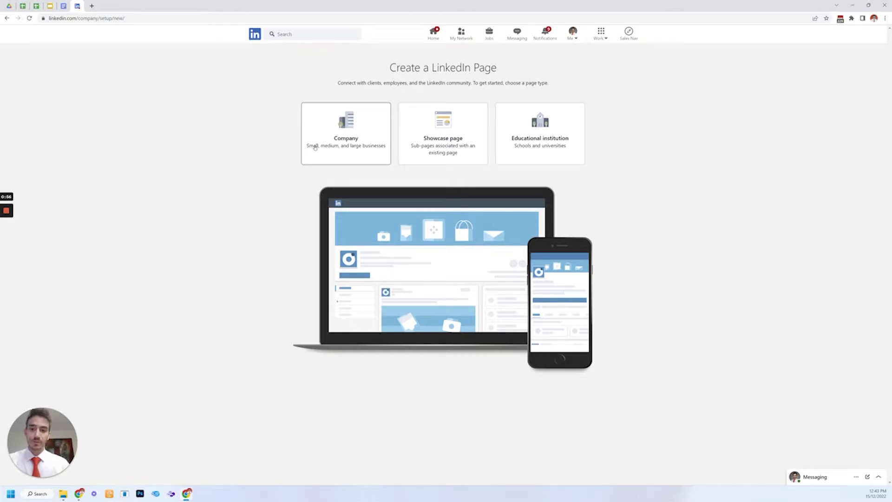
- Fill in name Example Company, URL example-company-123321 and website example.com, then move to Industry
{"action": "left_click", "coordinate": [349, 153]}
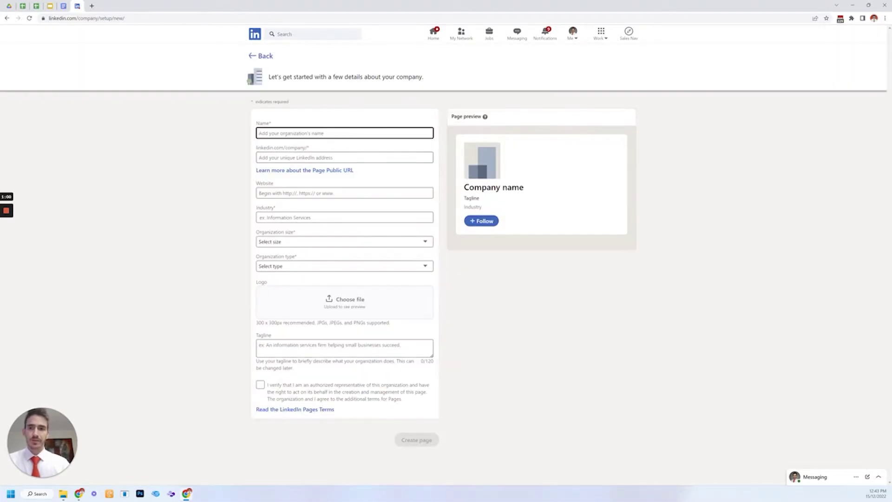
{"action": "type", "text": "Examp"}
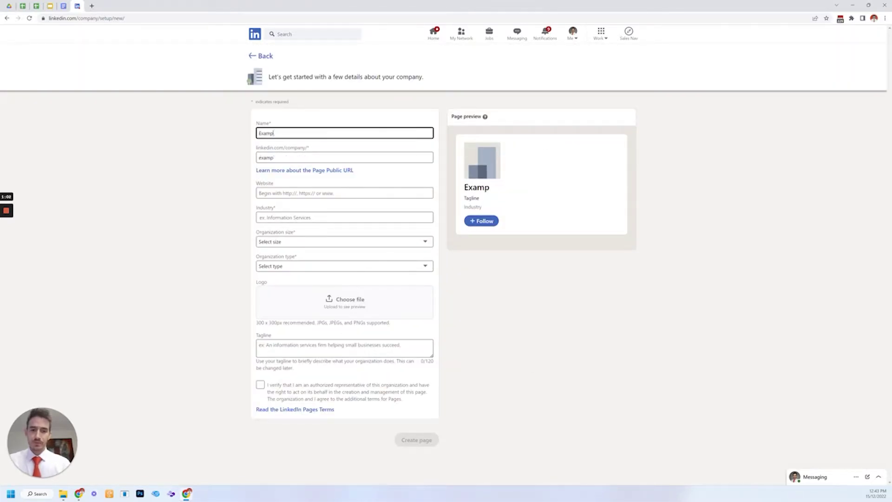
{"action": "type", "text": "le Company"}
{"action": "key", "text": "Tab"}
{"action": "type", "text": "-"}
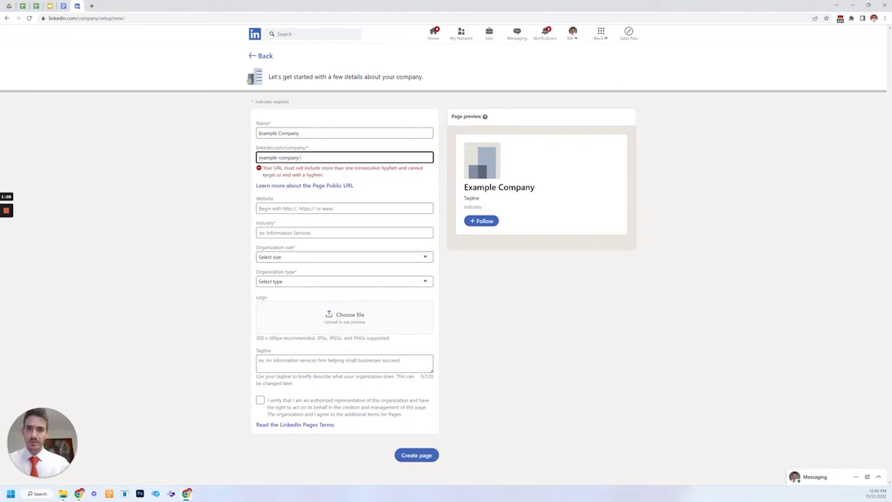
{"action": "type", "text": "123"}
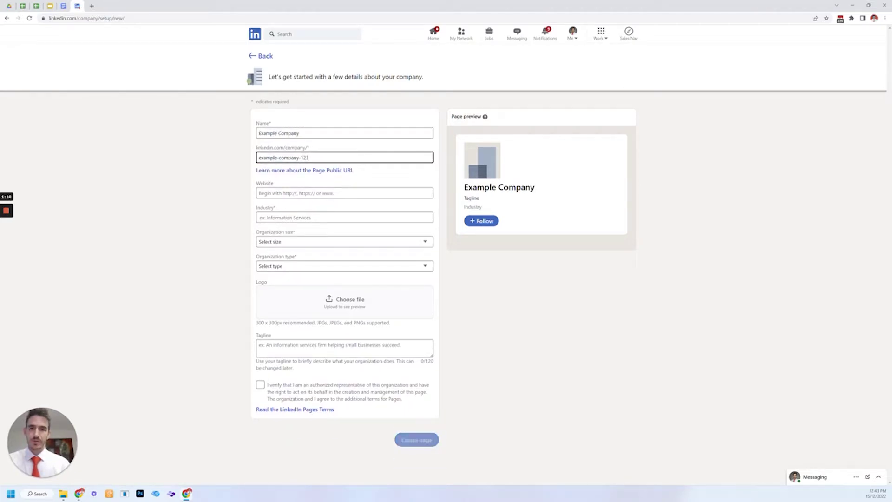
{"action": "type", "text": "321"}
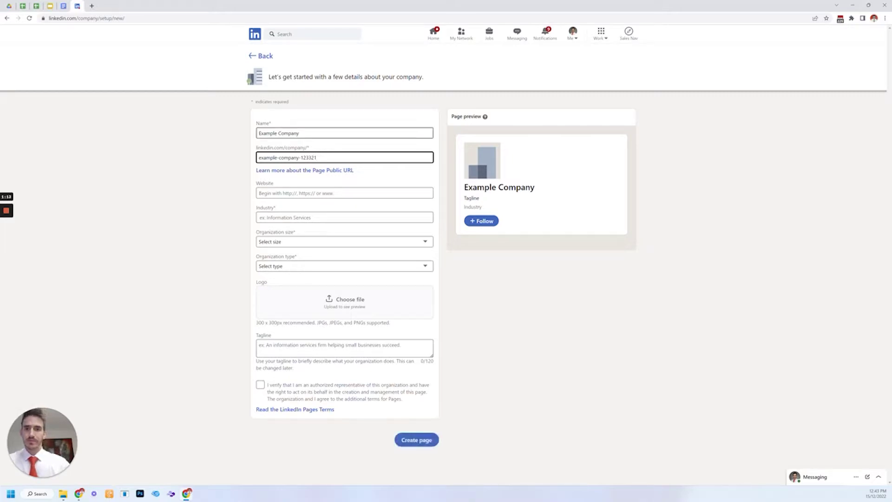
{"action": "left_click", "coordinate": [259, 186]}
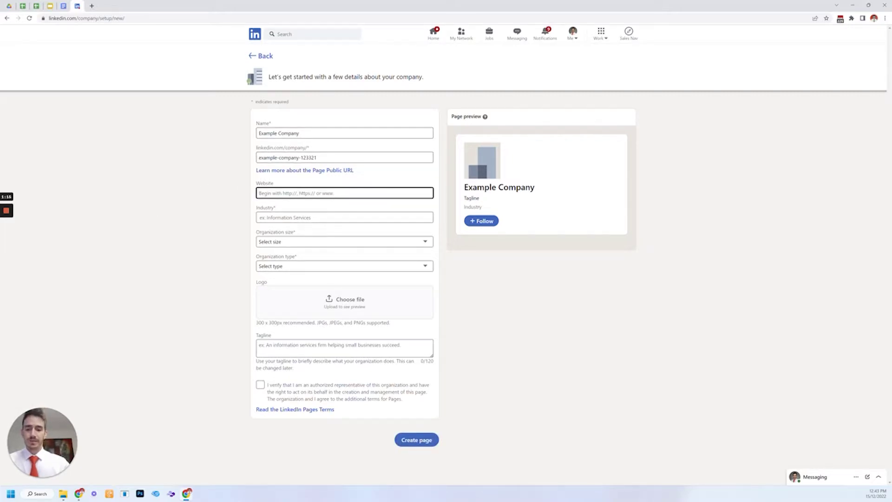
{"action": "type", "text": "example.com"}
{"action": "key", "text": "Tab"}
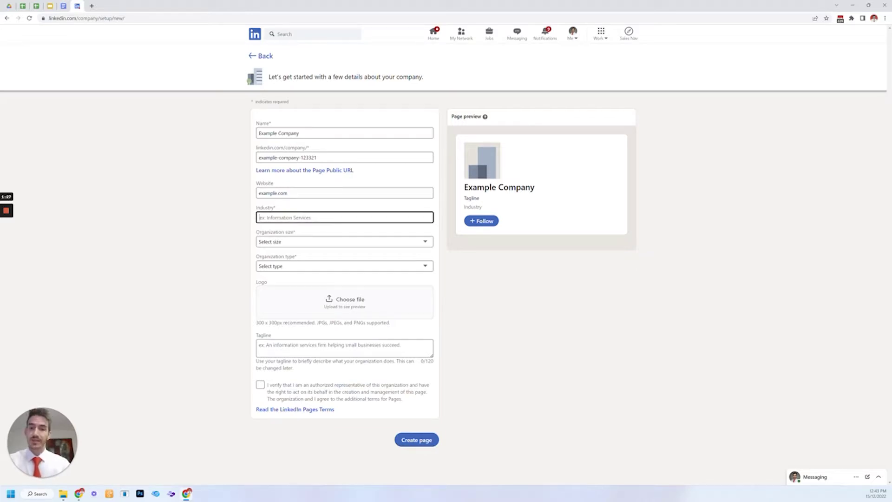
{"action": "type", "text": "manu"}
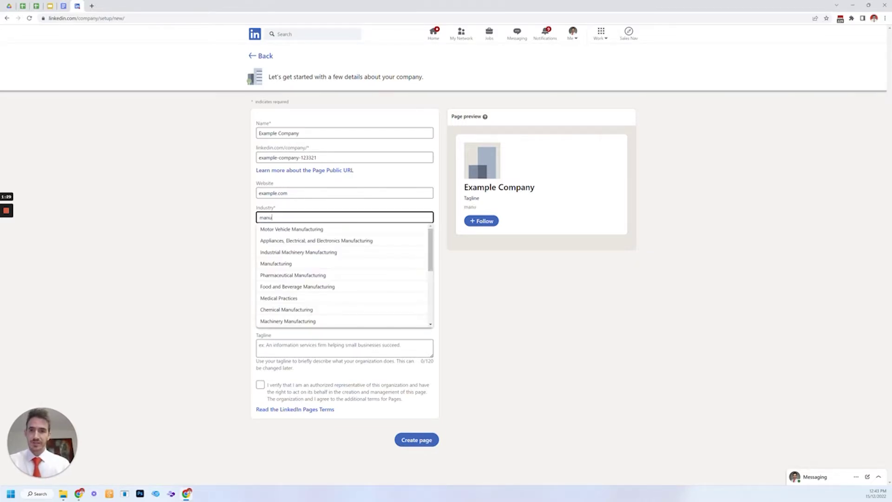
- Choose Manufacturing, 2-10 employees and Public company, confirm authorization, and create the page
{"action": "left_click", "coordinate": [279, 262]}
{"action": "left_click", "coordinate": [344, 242]}
{"action": "left_click", "coordinate": [279, 258]}
{"action": "left_click", "coordinate": [285, 265]}
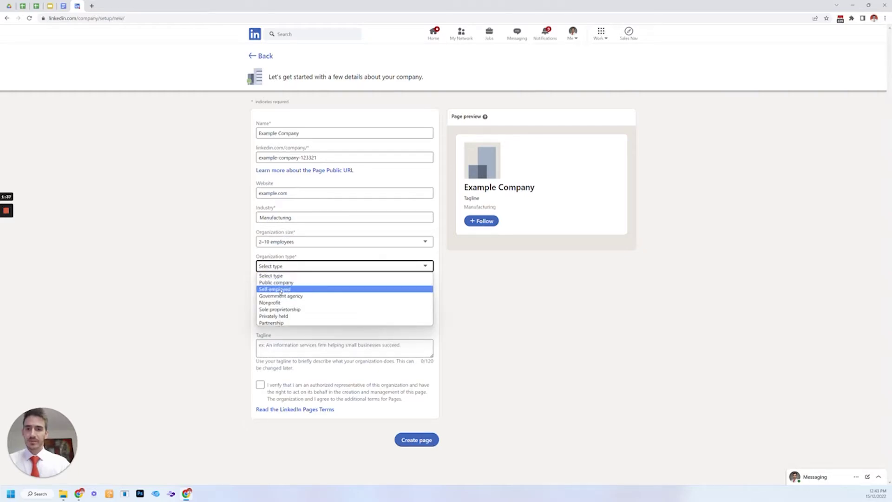
{"action": "left_click", "coordinate": [276, 283]}
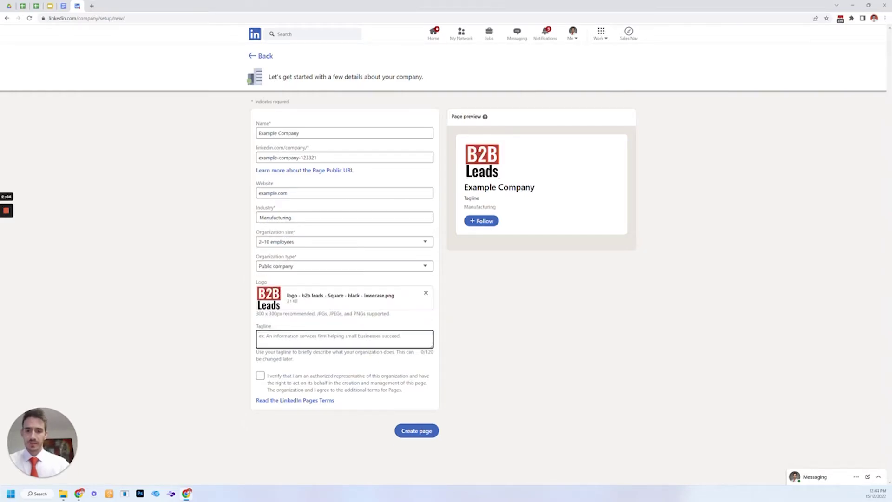
{"action": "type", "text": "best exam"}
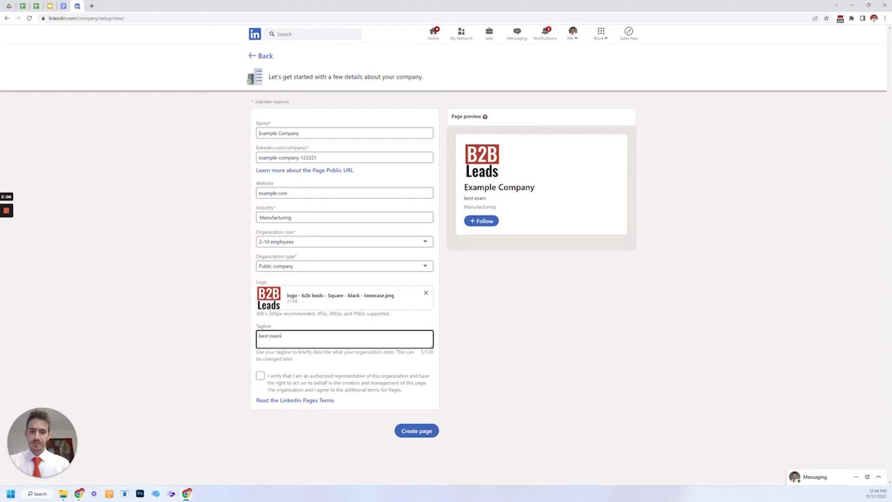
{"action": "type", "text": "ple"}
{"action": "left_click", "coordinate": [260, 375]}
{"action": "left_click", "coordinate": [416, 431]}
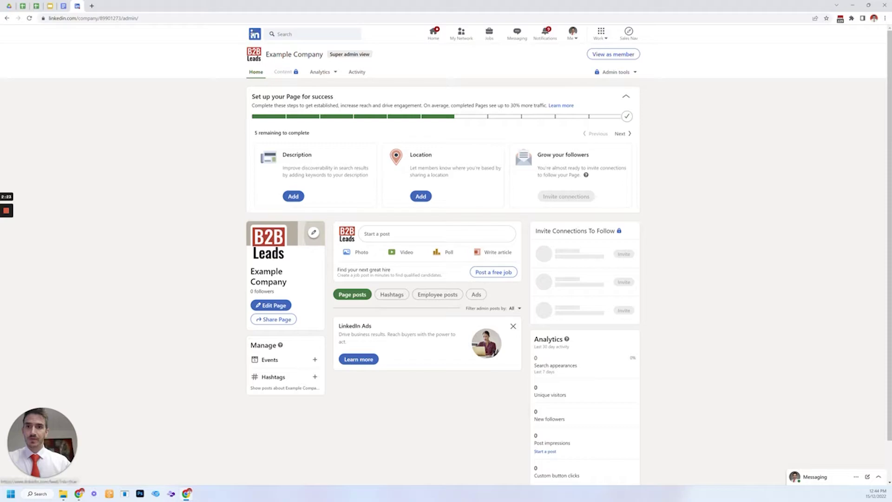
- Return to the LinkedIn home feed from the page admin view
{"action": "left_click", "coordinate": [254, 33]}
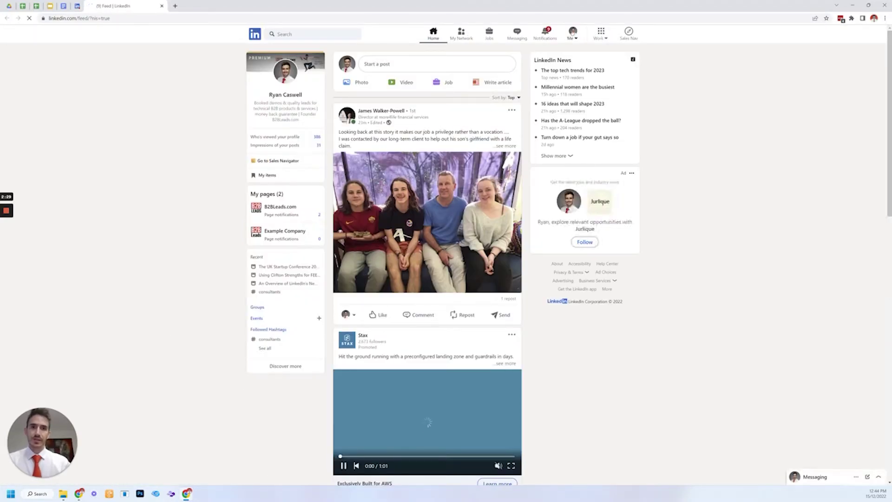
- Go to your profile and open the Experience list showing Cabana Pedra Branca
{"action": "left_click", "coordinate": [573, 33]}
{"action": "left_click", "coordinate": [542, 98]}
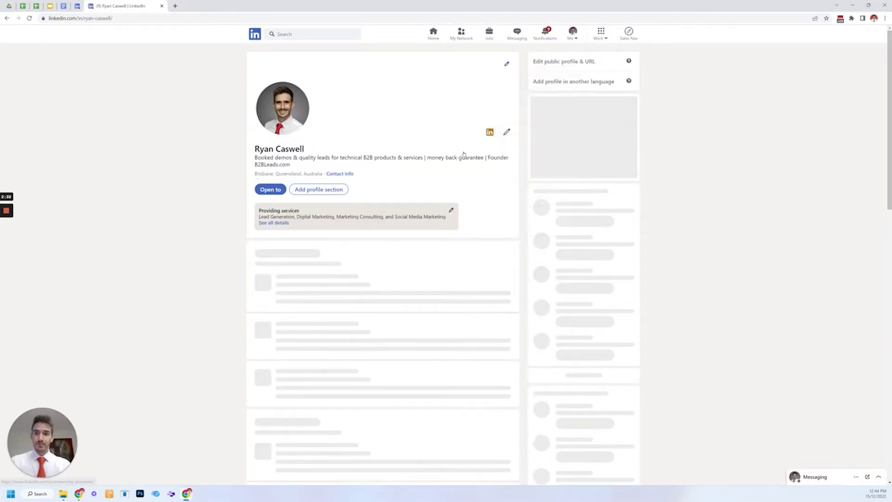
{"action": "scroll", "coordinate": [289, 228], "scroll_direction": "down", "scroll_amount": 5}
{"action": "scroll", "coordinate": [290, 227], "scroll_direction": "down", "scroll_amount": 2}
{"action": "scroll", "coordinate": [289, 228], "scroll_direction": "down", "scroll_amount": 2}
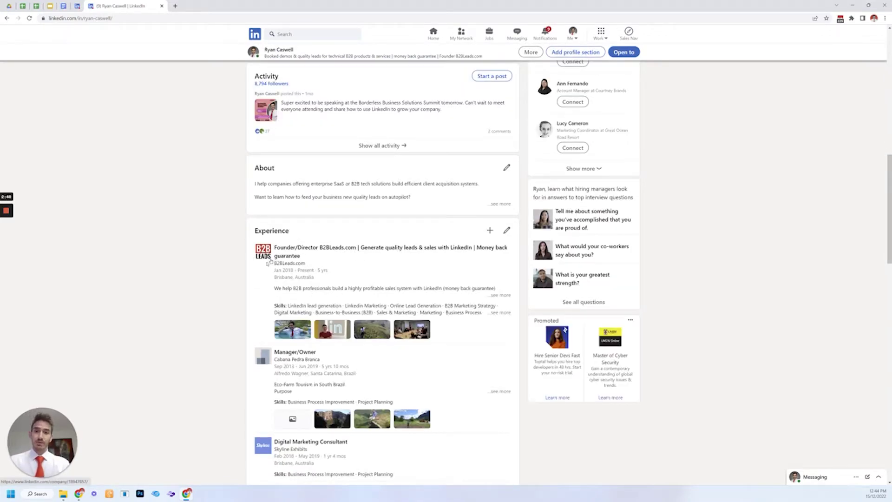
{"action": "scroll", "coordinate": [268, 364], "scroll_direction": "down", "scroll_amount": 1}
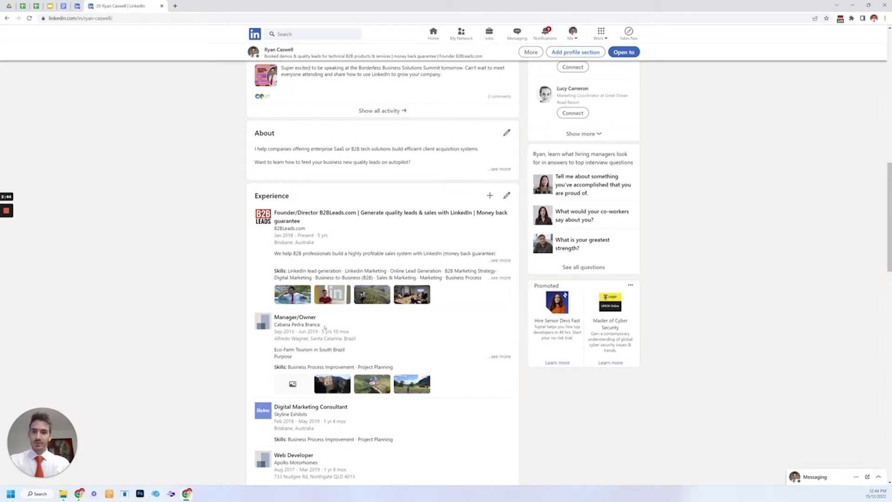
{"action": "left_click_drag", "start_coordinate": [321, 324], "coordinate": [283, 325]}
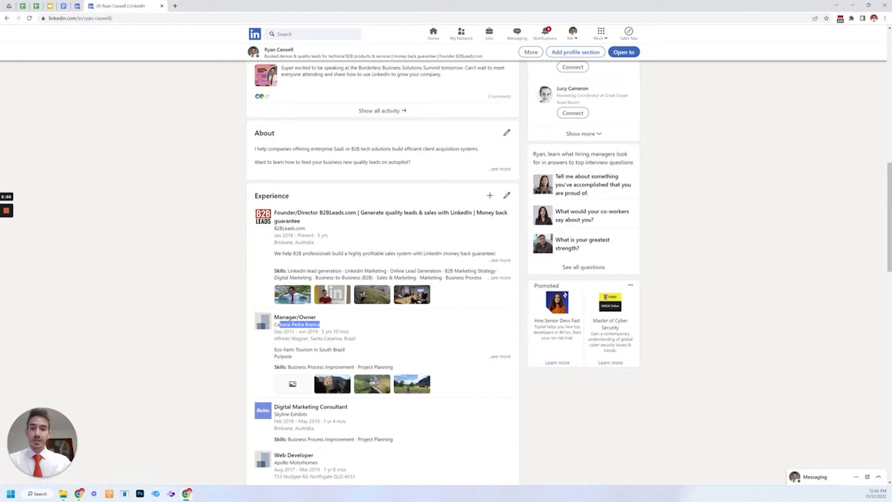
{"action": "left_click", "coordinate": [507, 195]}
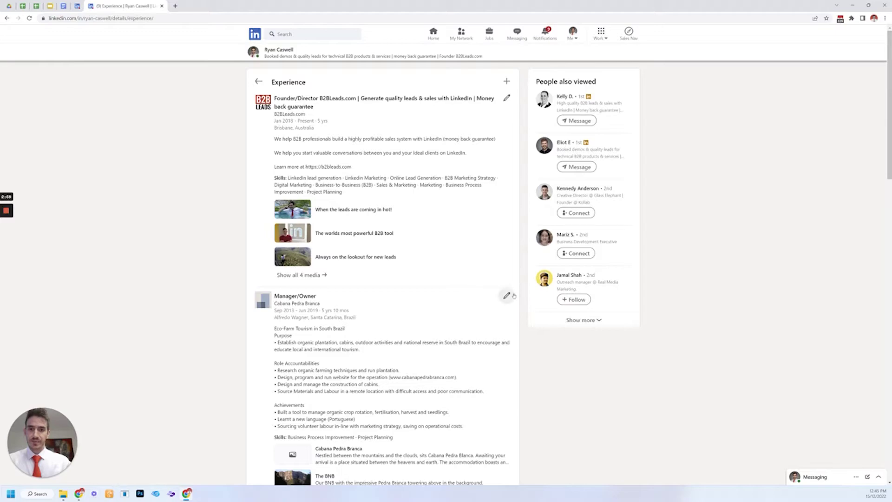
- Start replacing the Cabana Pedra Branca company name, then close the editor and discard the changes
{"action": "left_click", "coordinate": [506, 296]}
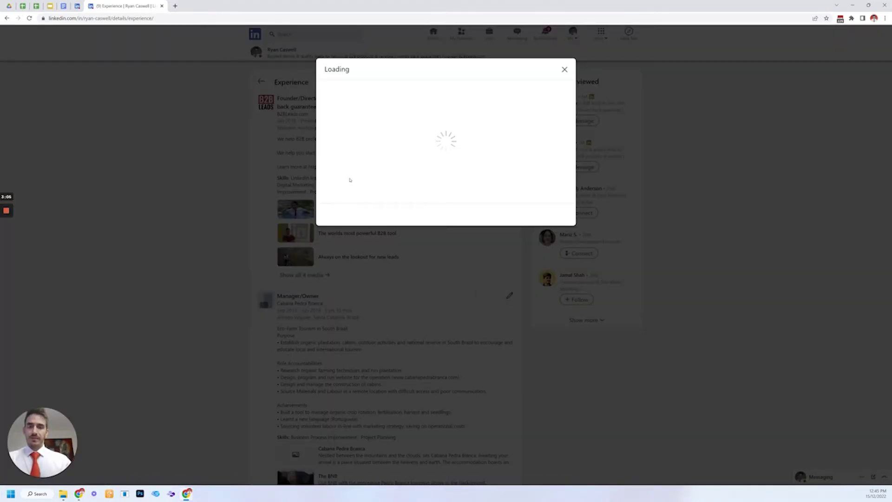
{"action": "key", "text": "ctrl+shift+Left"}
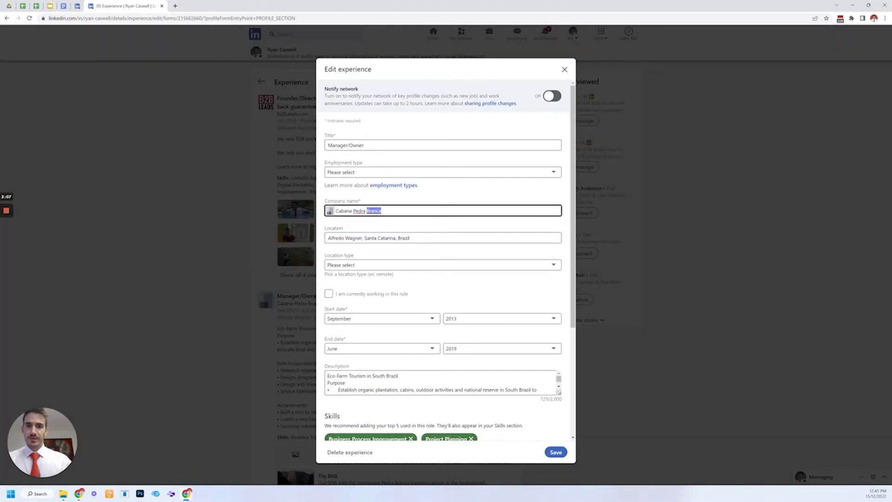
{"action": "key", "text": "ctrl+shift+Left"}
{"action": "key", "text": "ctrl+shift+Left"}
{"action": "type", "text": "ea"}
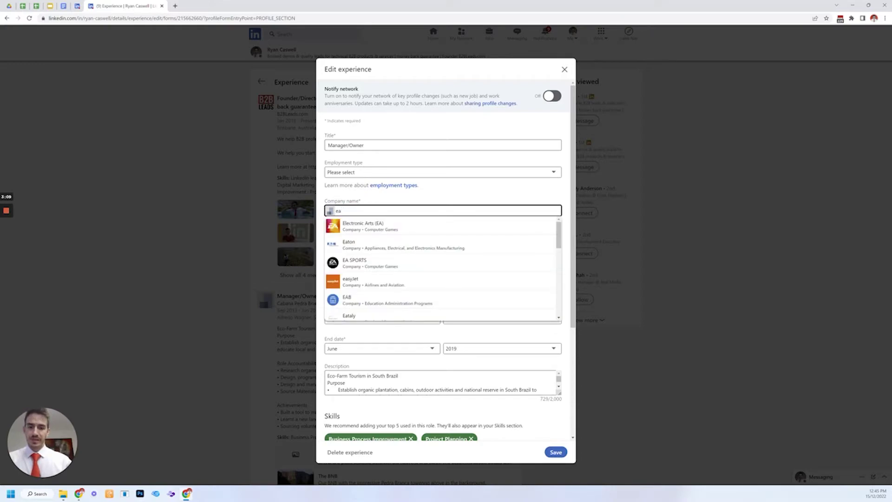
{"action": "type", "text": "rnpl"}
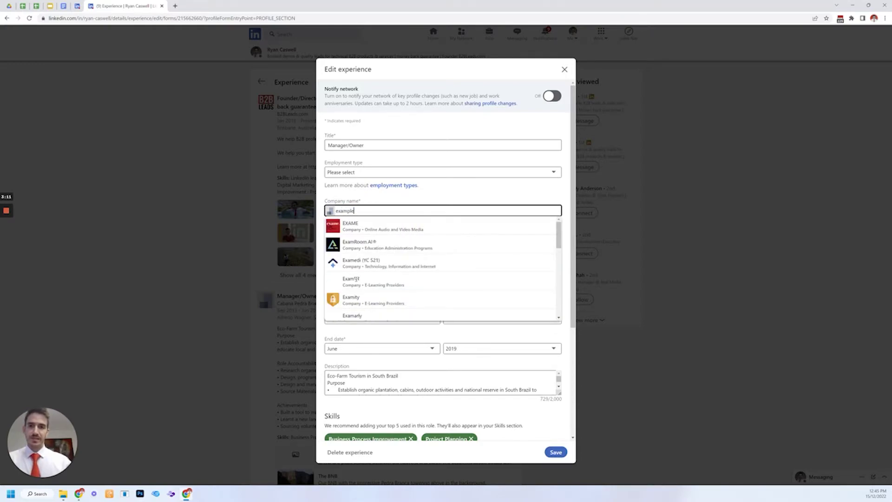
{"action": "type", "text": "e"}
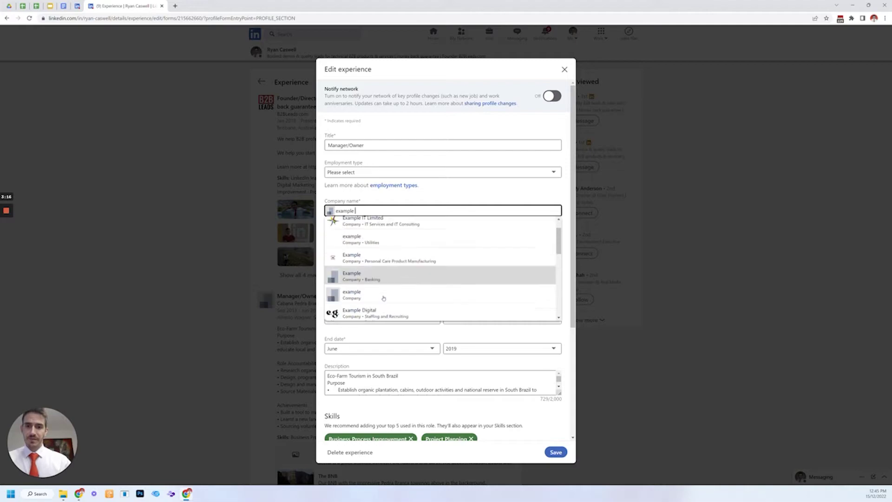
{"action": "scroll", "coordinate": [362, 272], "scroll_direction": "down", "scroll_amount": 3}
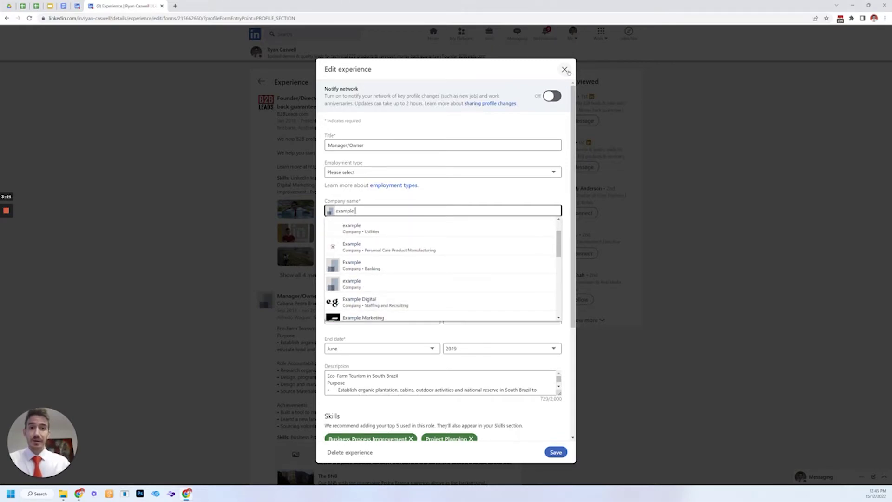
{"action": "left_click", "coordinate": [564, 69]}
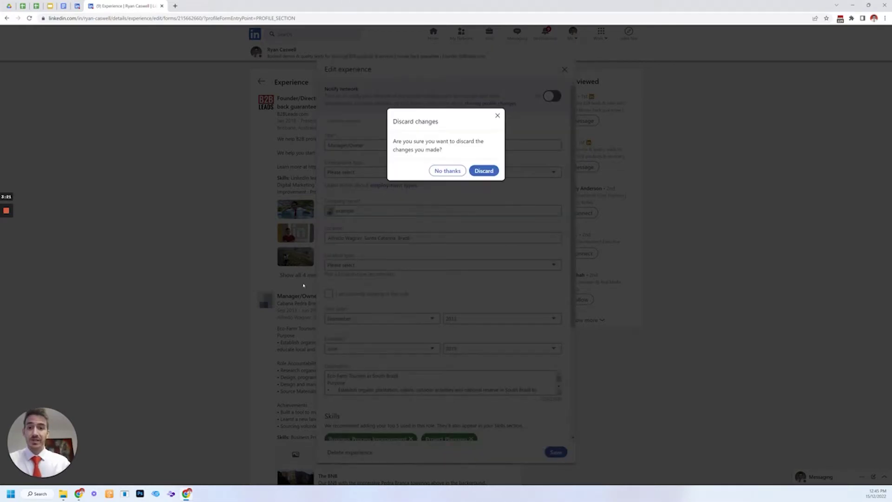
{"action": "left_click", "coordinate": [484, 171]}
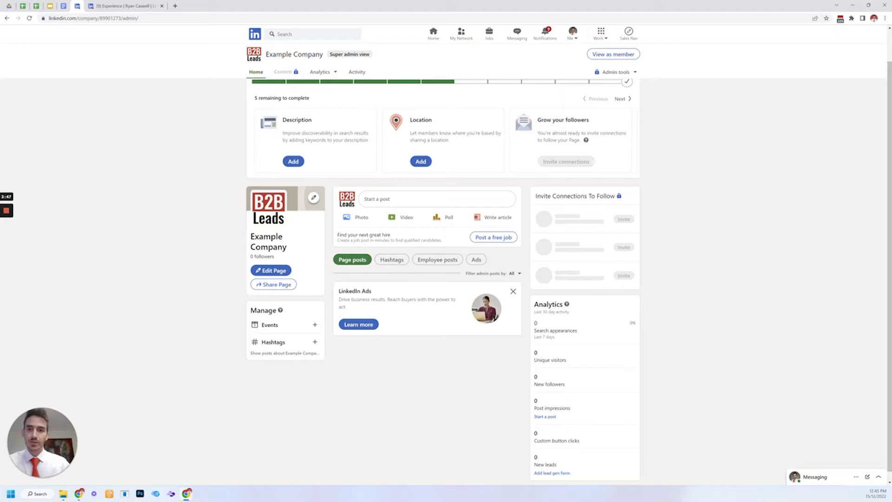
{"action": "scroll", "coordinate": [358, 222], "scroll_direction": "up", "scroll_amount": 1}
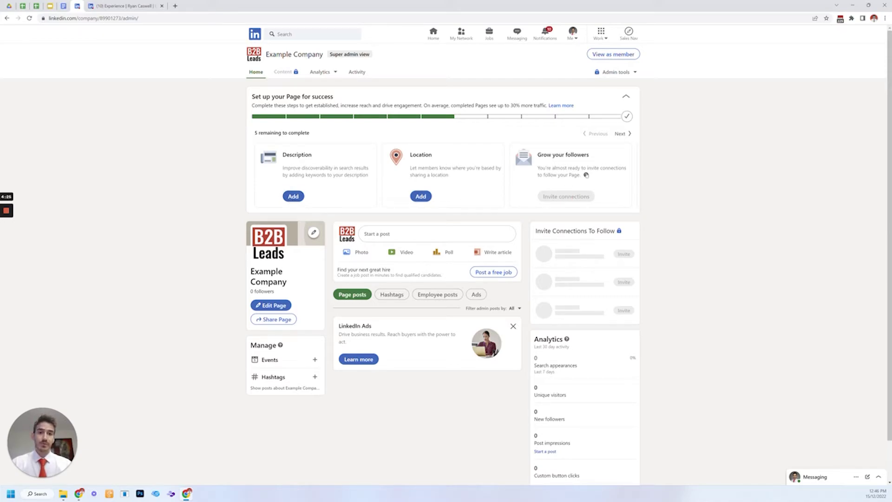
{"action": "left_click", "coordinate": [294, 195]}
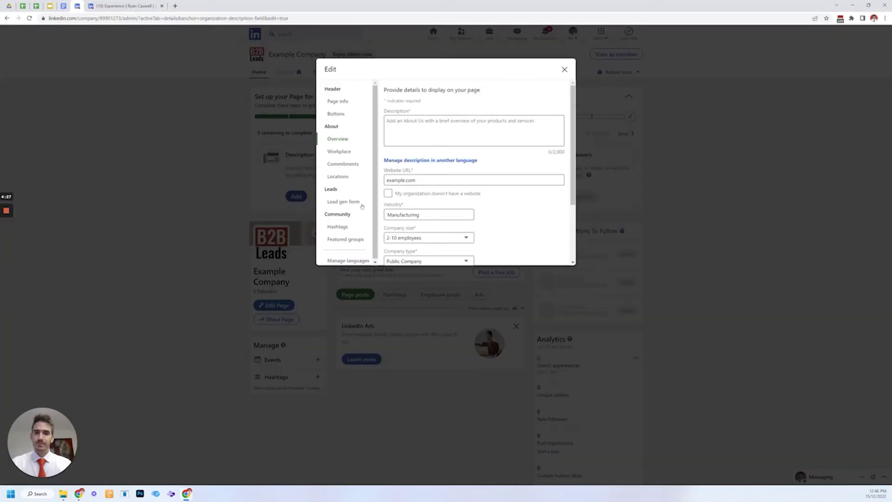
{"action": "type", "text": "We"}
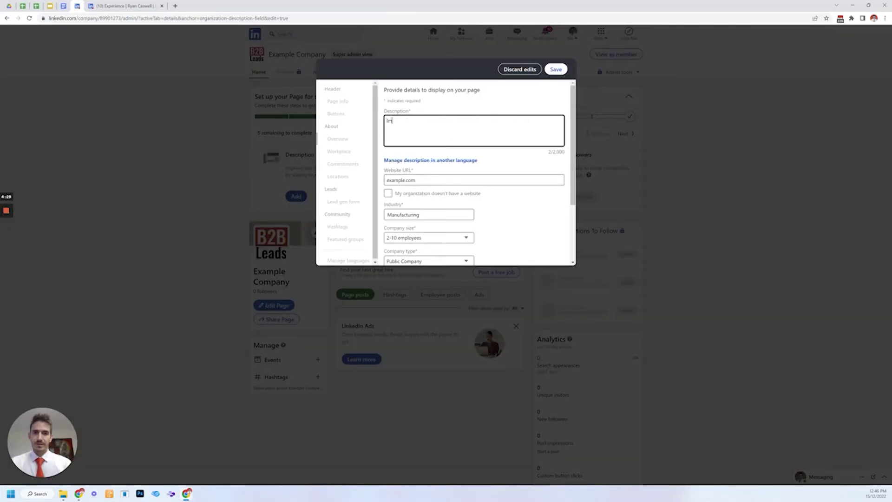
{"action": "key", "text": "BackSpace"}
{"action": "key", "text": "BackSpace"}
{"action": "type", "text": "this is "}
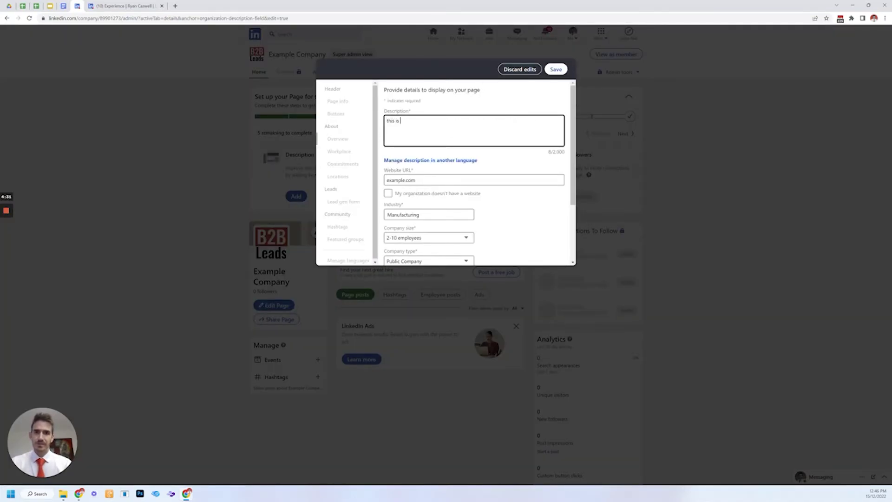
{"action": "type", "text": "my company"}
{"action": "key", "text": "Tab"}
{"action": "key", "text": "Tab"}
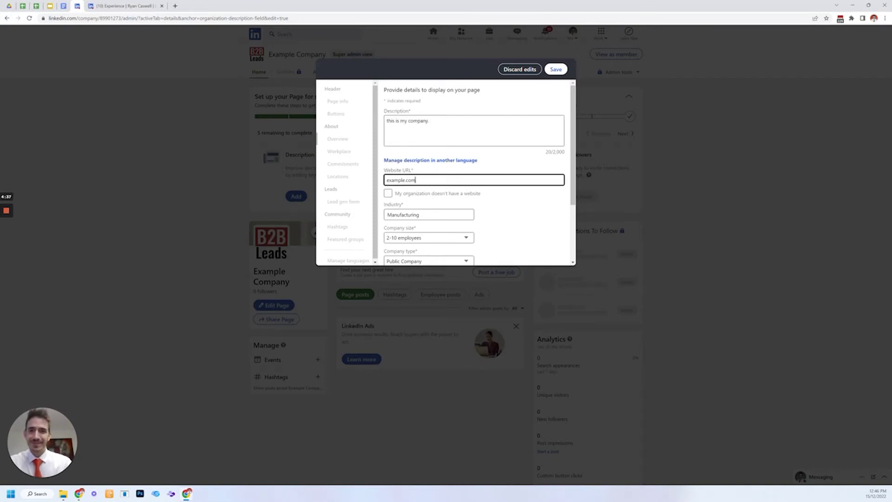
{"action": "type", "text": "https://b2bleads.com"}
{"action": "scroll", "coordinate": [474, 209], "scroll_direction": "down", "scroll_amount": 2}
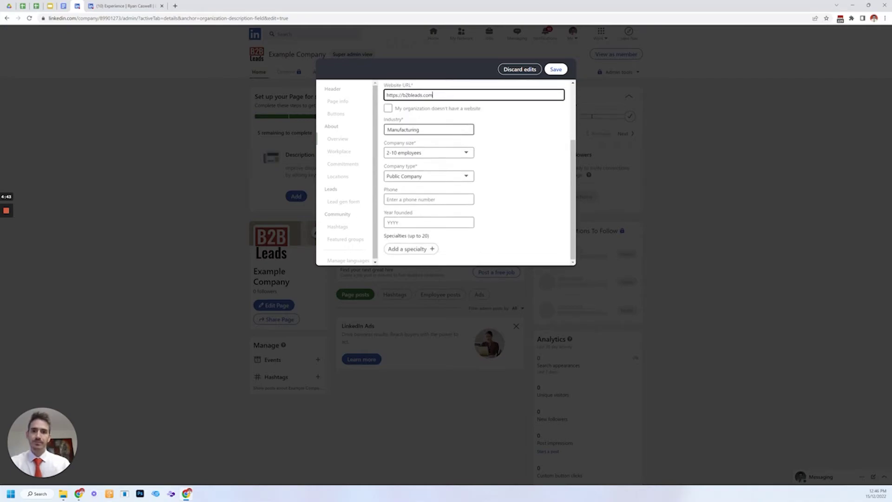
{"action": "left_click", "coordinate": [467, 224]}
{"action": "type", "text": "1988"}
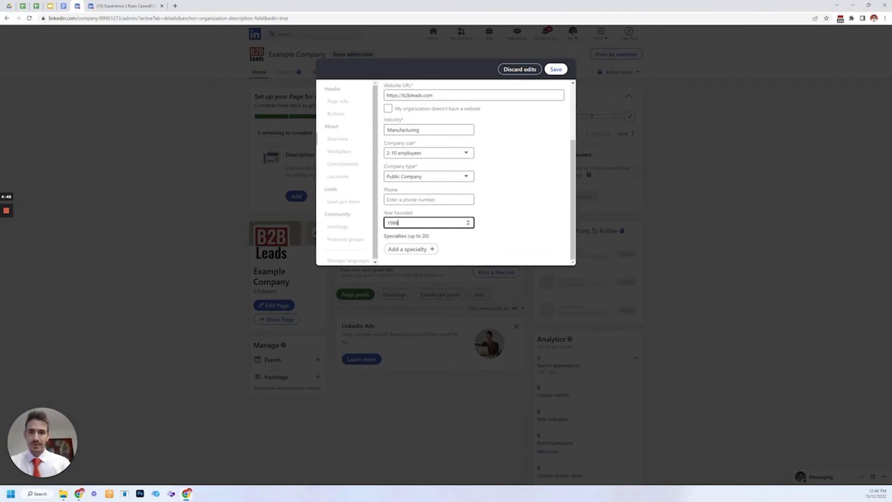
{"action": "key", "text": "Return"}
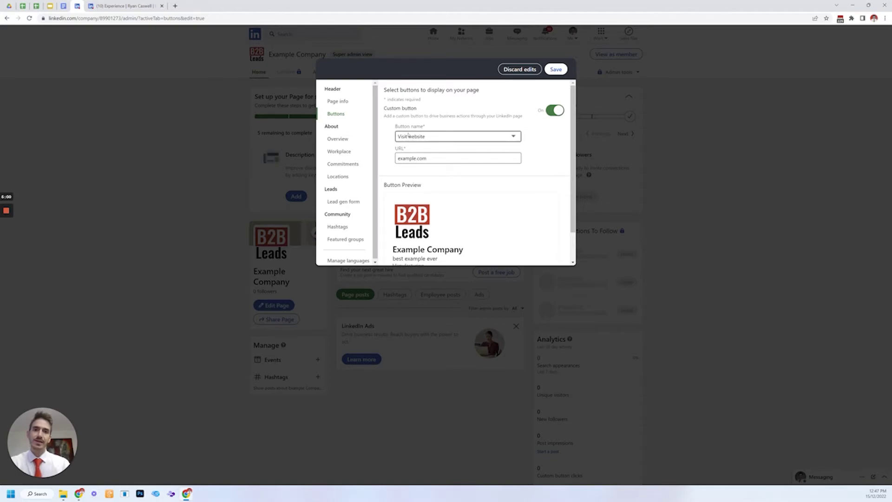
{"action": "left_click", "coordinate": [426, 159]}
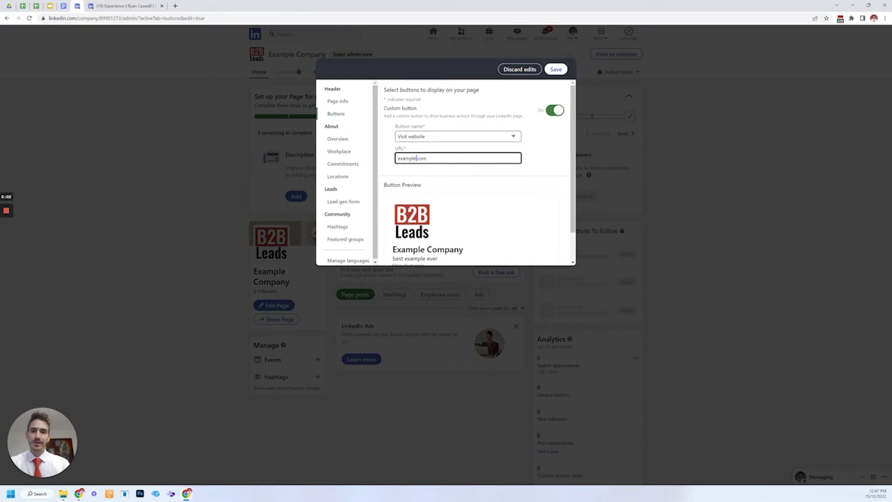
{"action": "key", "text": "ctrl+a"}
{"action": "type", "text": "ht"}
{"action": "key", "text": "ctrl+a"}
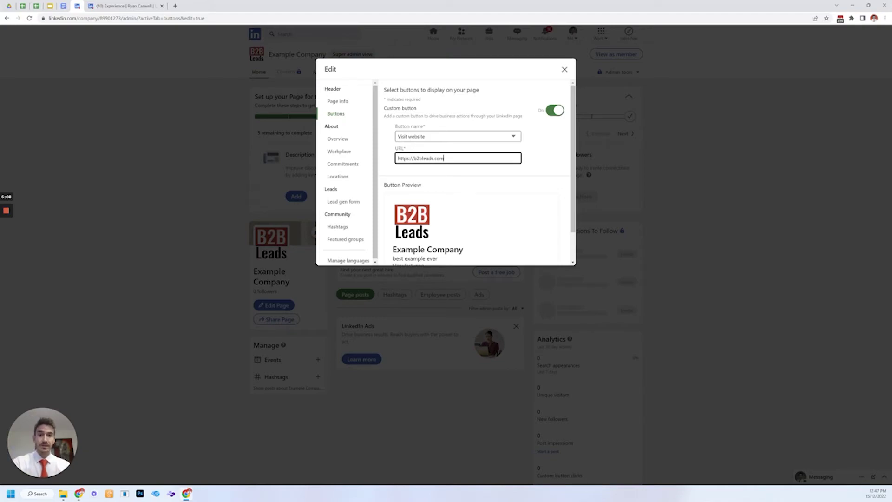
{"action": "scroll", "coordinate": [509, 149], "scroll_direction": "down", "scroll_amount": 1}
{"action": "left_click", "coordinate": [564, 69]}
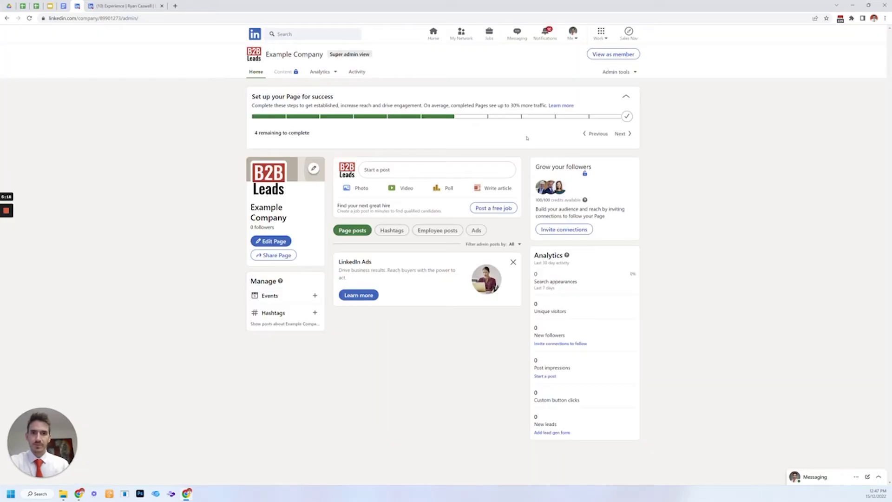
- View Example Company as a member and open b2bleads.com through Visit website
{"action": "left_click", "coordinate": [609, 55]}
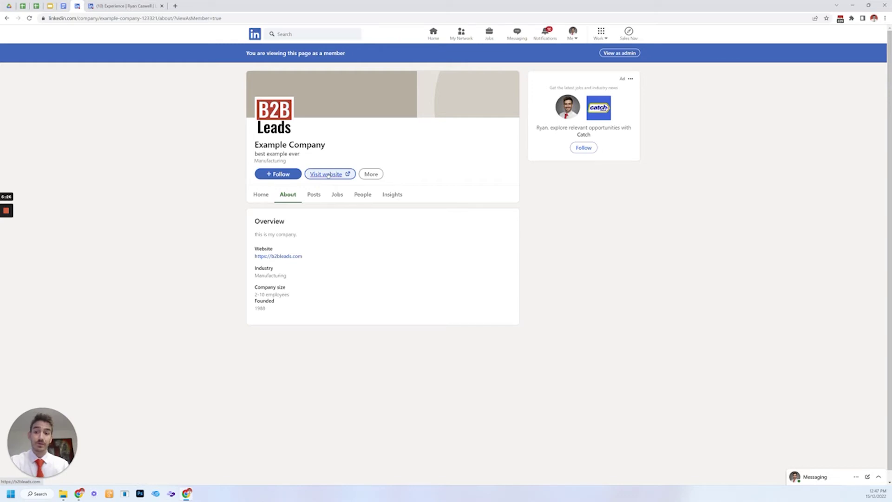
{"action": "left_click", "coordinate": [211, 6]}
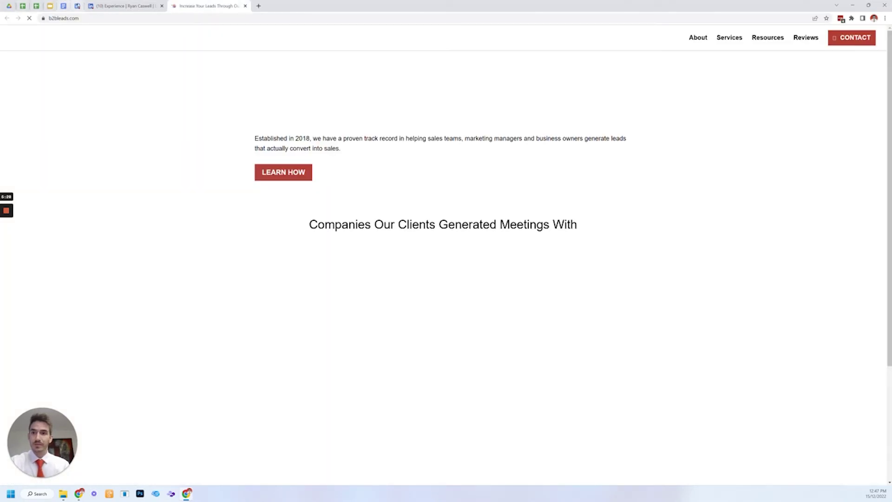
- Return to the LinkedIn company page tab in Chrome
{"action": "left_click", "coordinate": [77, 6]}
{"action": "type", "text": "fiverr"}
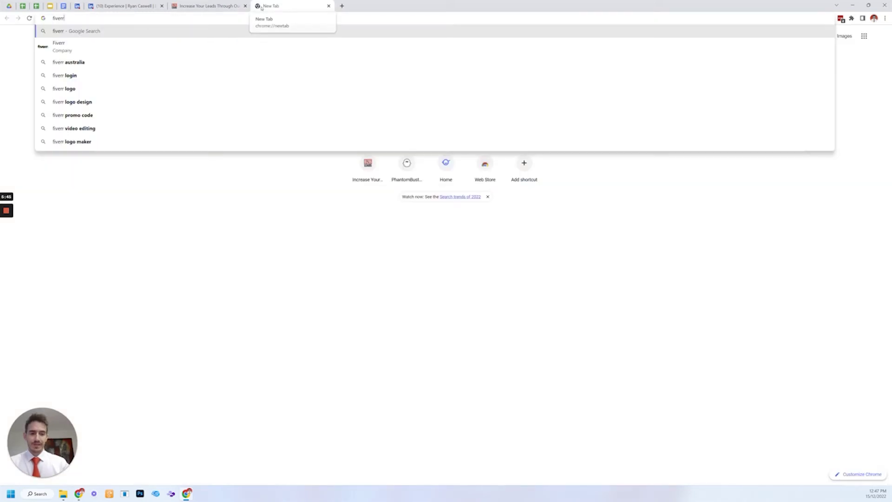
- Run the 'fiverr' search from the address bar
{"action": "key", "text": "Return"}
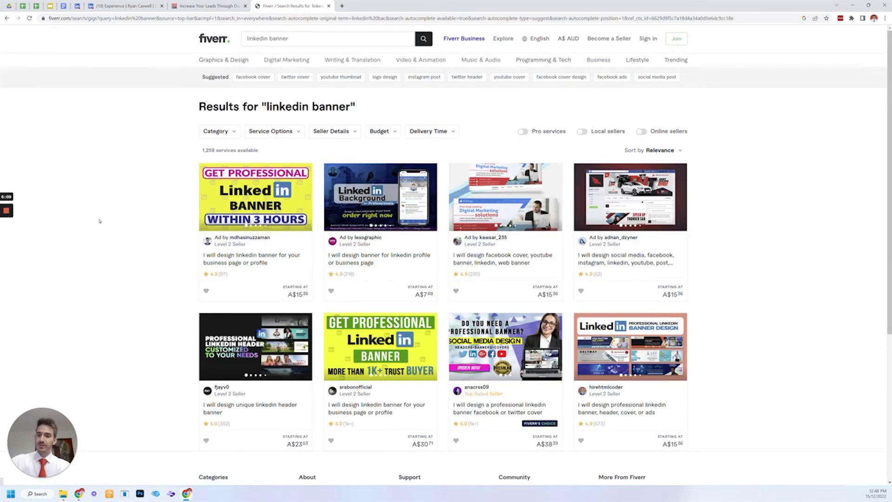
{"action": "scroll", "coordinate": [316, 229], "scroll_direction": "down", "scroll_amount": 1}
{"action": "scroll", "coordinate": [316, 228], "scroll_direction": "down", "scroll_amount": 4}
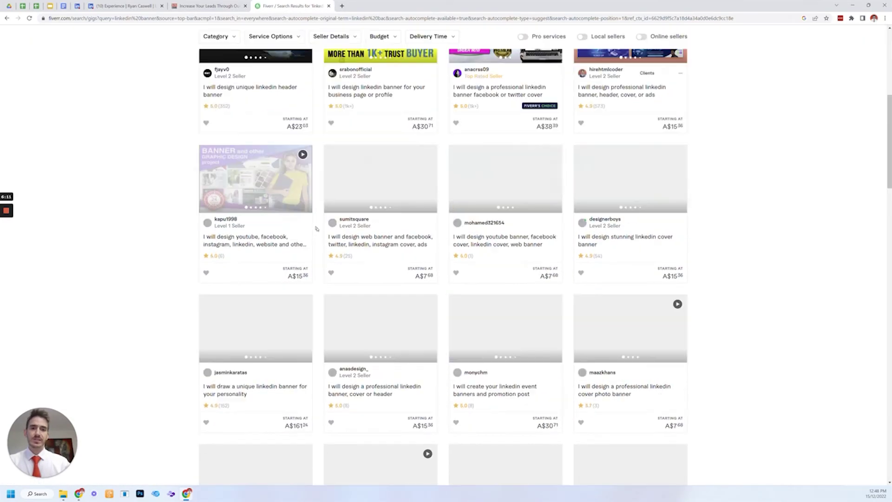
{"action": "scroll", "coordinate": [399, 254], "scroll_direction": "down", "scroll_amount": 3}
{"action": "scroll", "coordinate": [399, 254], "scroll_direction": "up", "scroll_amount": 1}
{"action": "scroll", "coordinate": [399, 254], "scroll_direction": "up", "scroll_amount": 3}
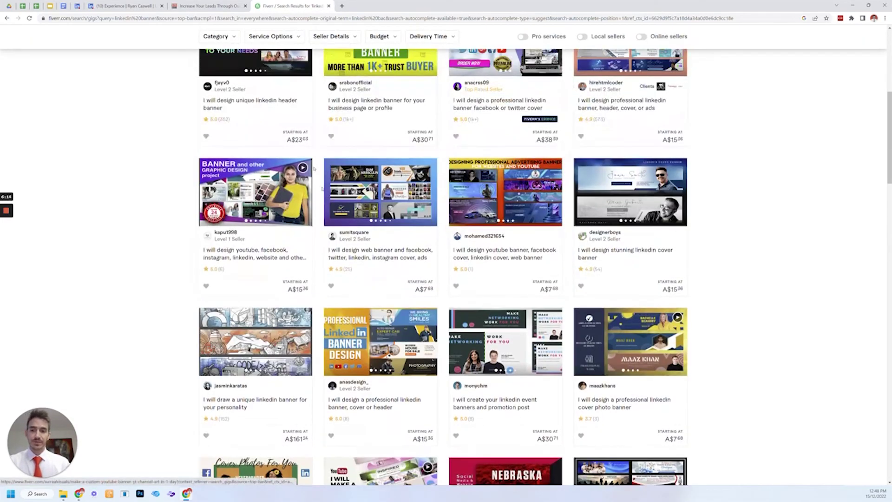